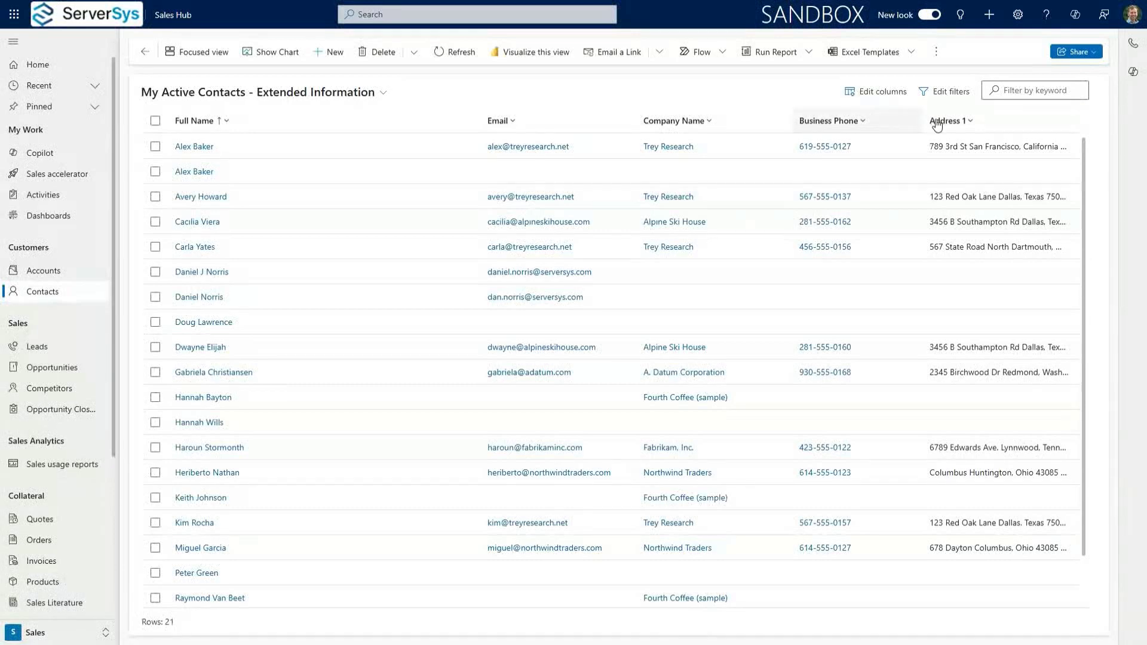
Drag Address 1 ahead of Business Phone and Company Name ahead of Email in the contacts grid.
drag(947, 121, 859, 126)
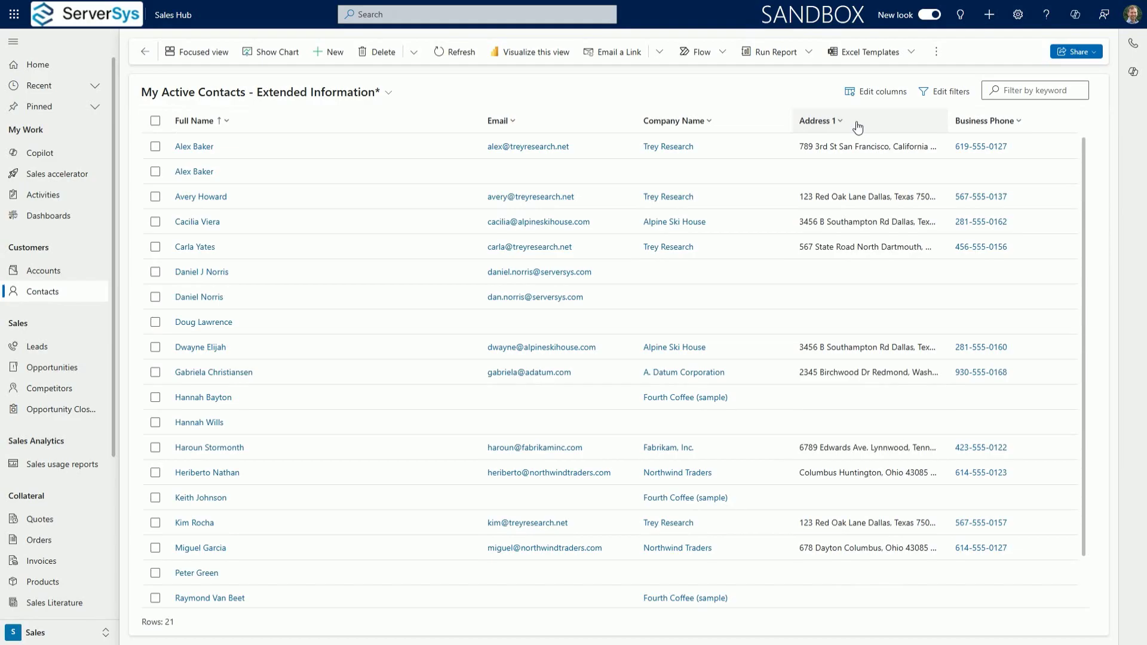
drag(675, 119, 554, 117)
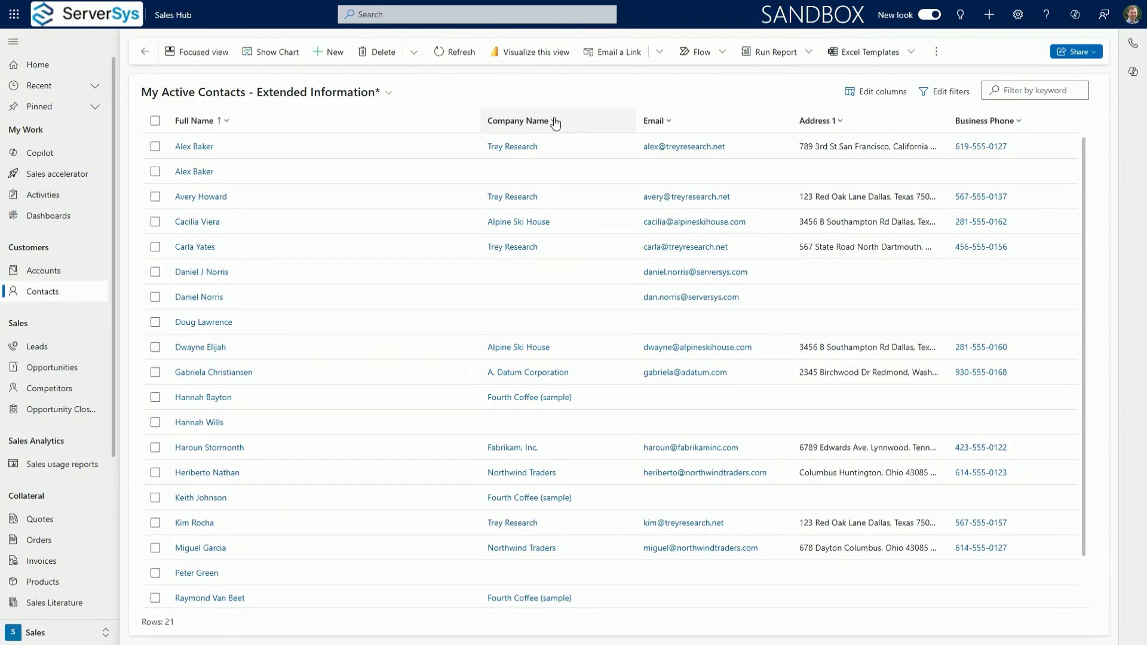
Move Company Name left of Full Name and Email right of Address 1 using the column menus.
click(555, 122)
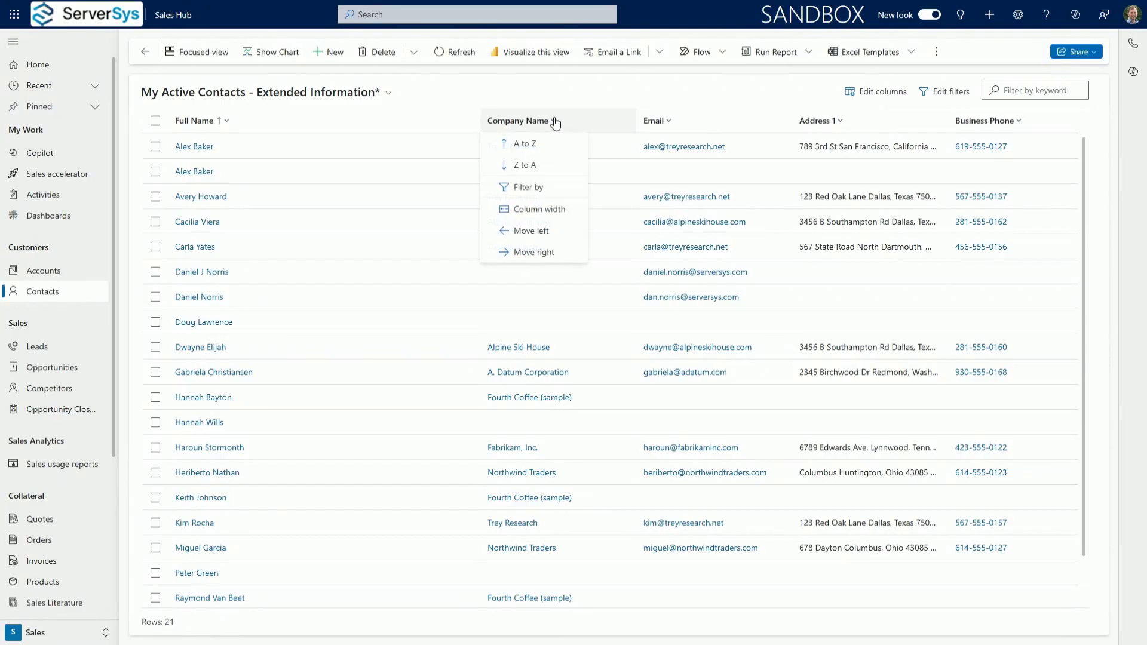
click(541, 231)
click(673, 124)
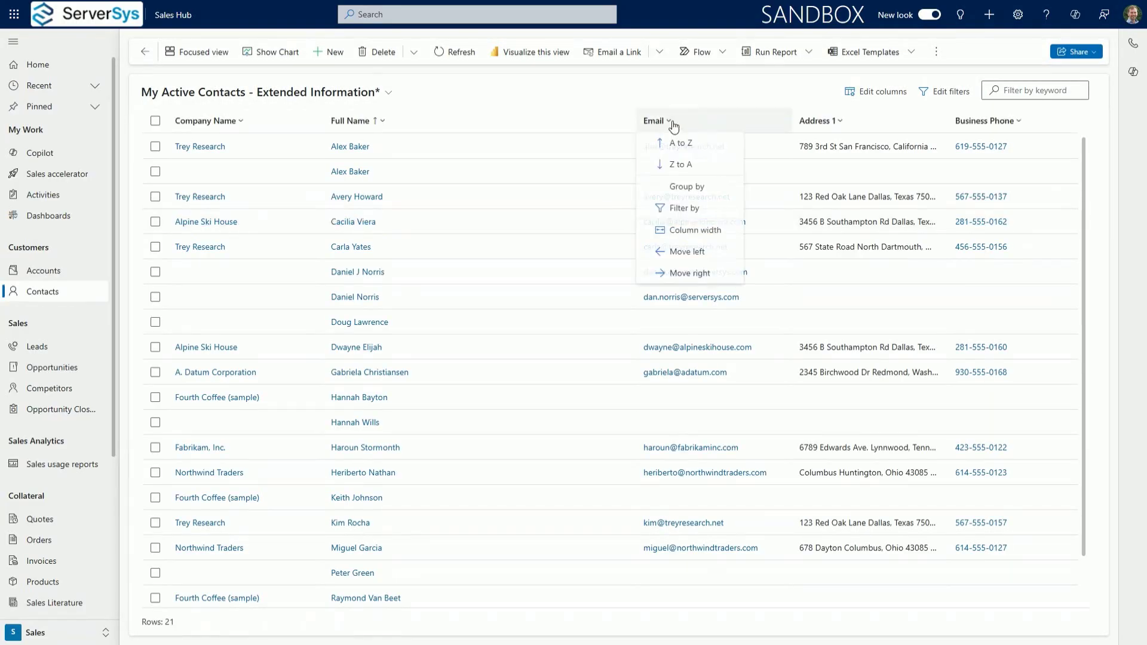
click(680, 272)
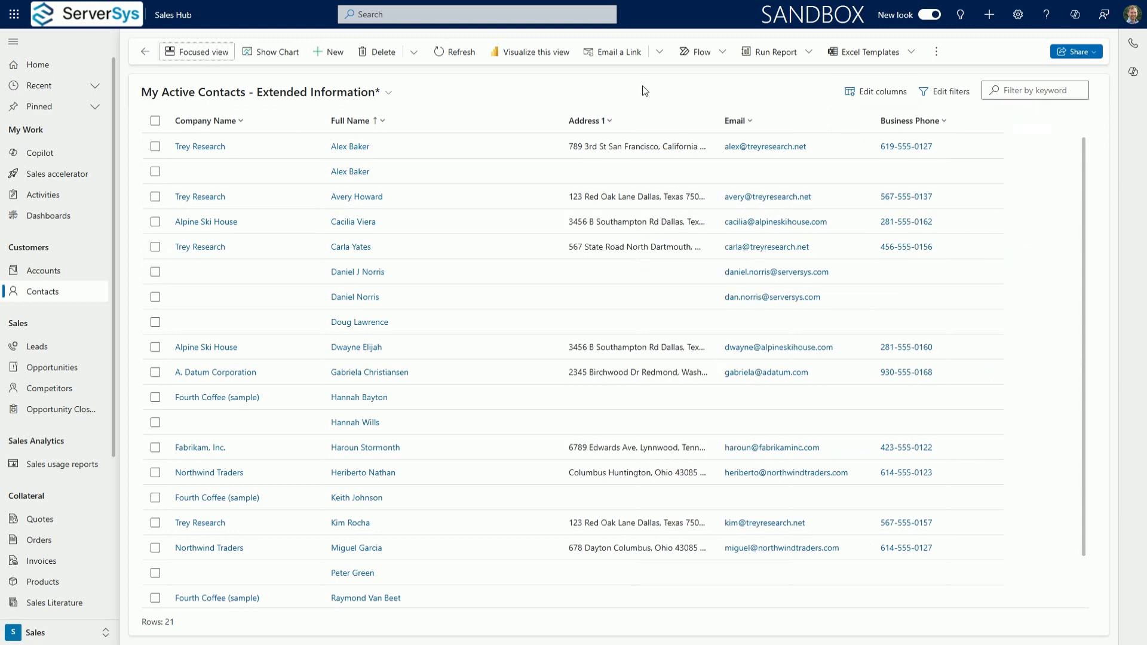
Narrow the Full Name column to a preferred width of 333 using only the keyboard.
key(Tab)
key(Tab)
key(Tab)
key(Tab)
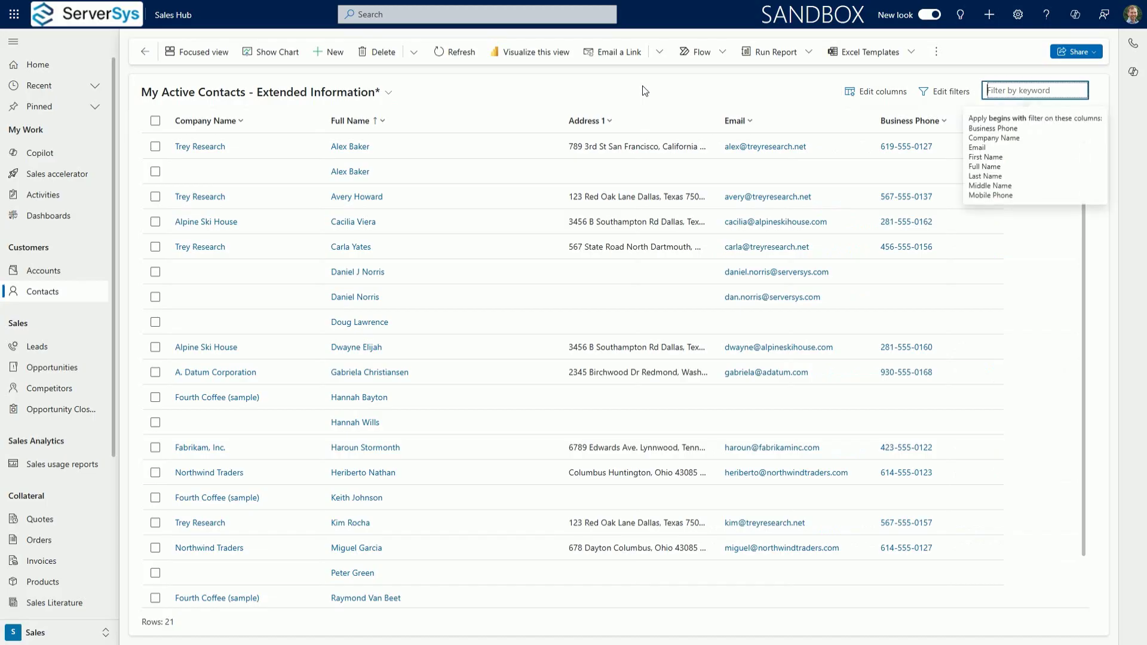
key(Tab)
key(Tab)
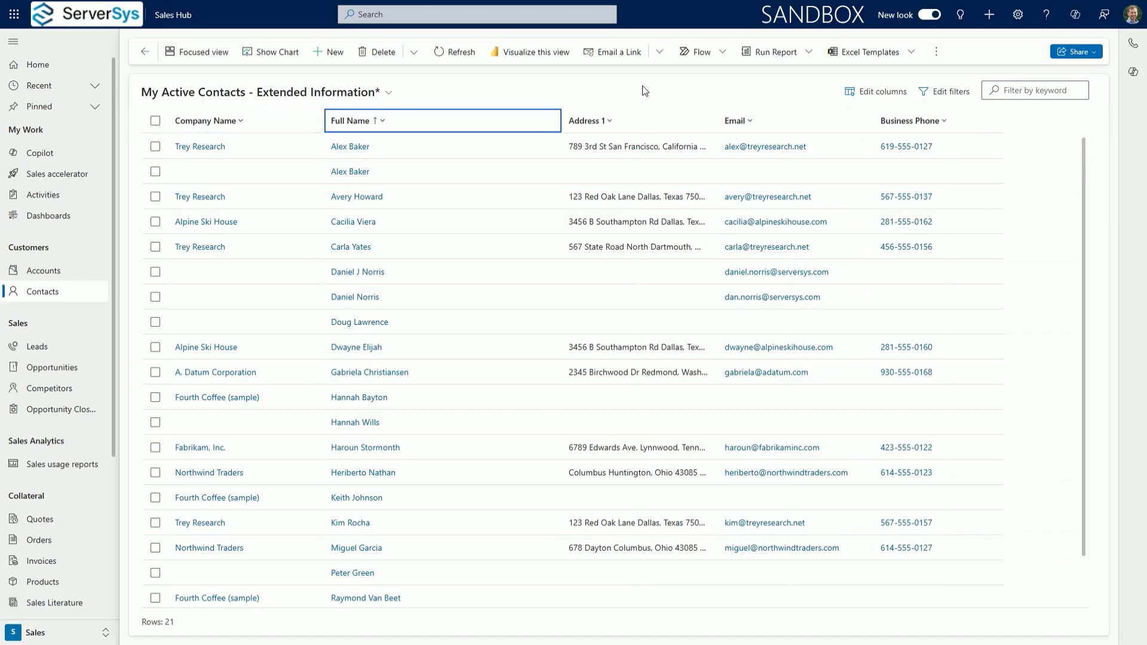
key(Return)
key(Down)
key(Down)
key(Down)
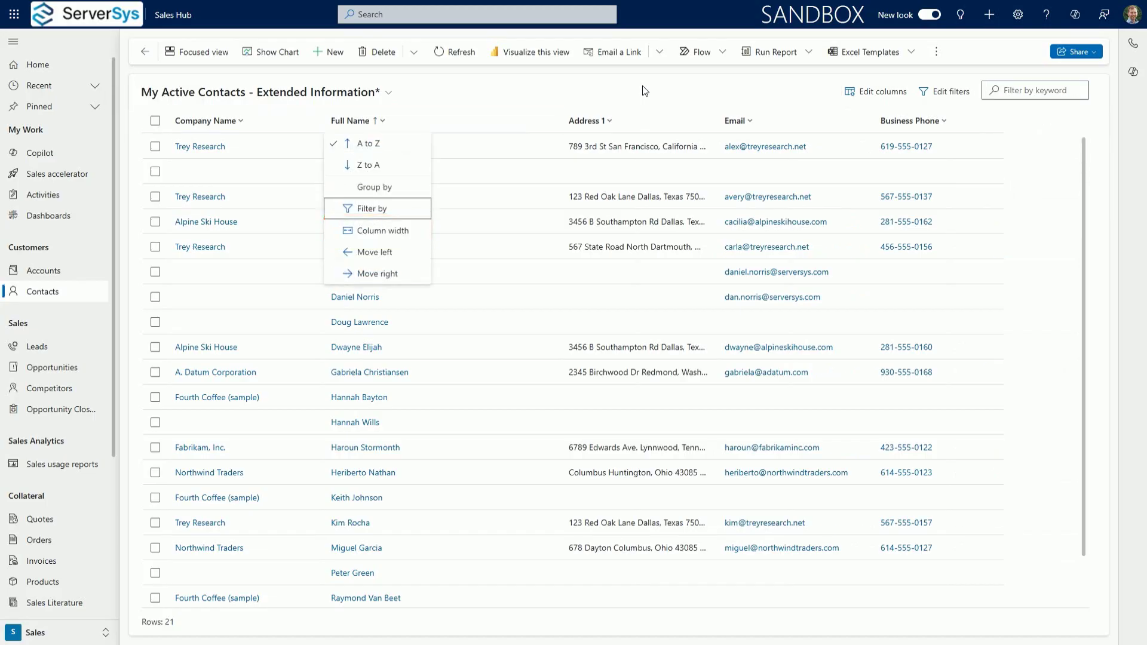
key(Down)
key(Return)
key(Tab)
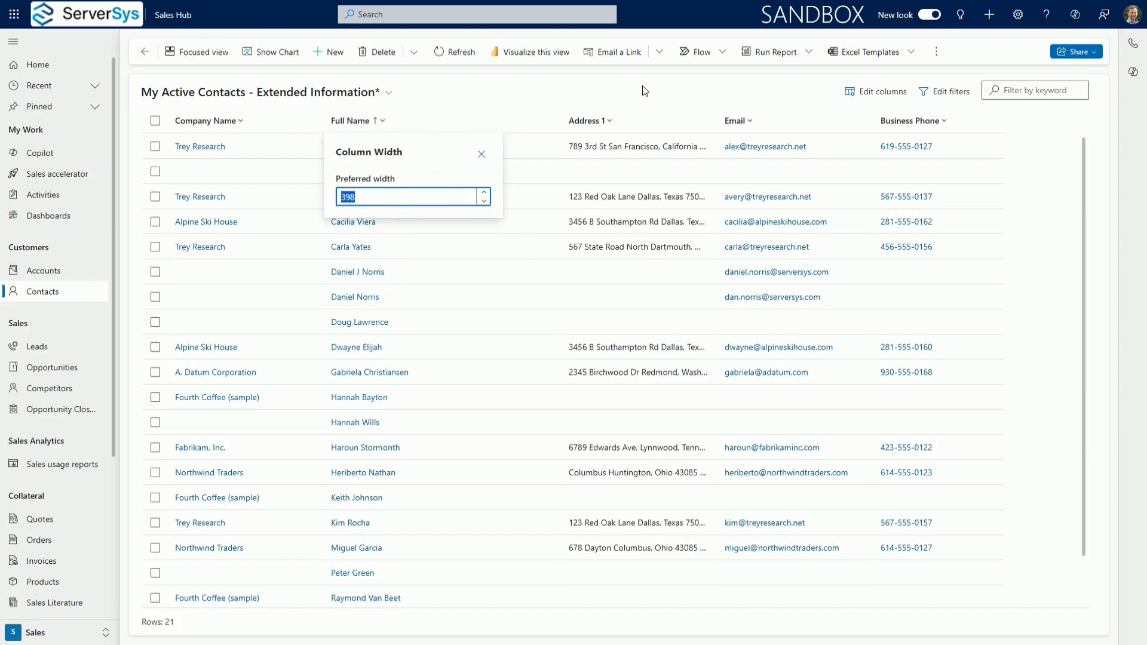
key(Up)
key(Up)
key(Up)
key(Up)
key(Up)
key(Up)
key(Up)
key(Up)
key(Up)
key(Up)
key(Up)
key(Up)
key(Up)
key(Up)
key(Up)
key(Up)
key(Up)
key(Up)
key(Up)
key(Up)
key(Up)
key(Up)
key(Up)
key(Up)
key(Up)
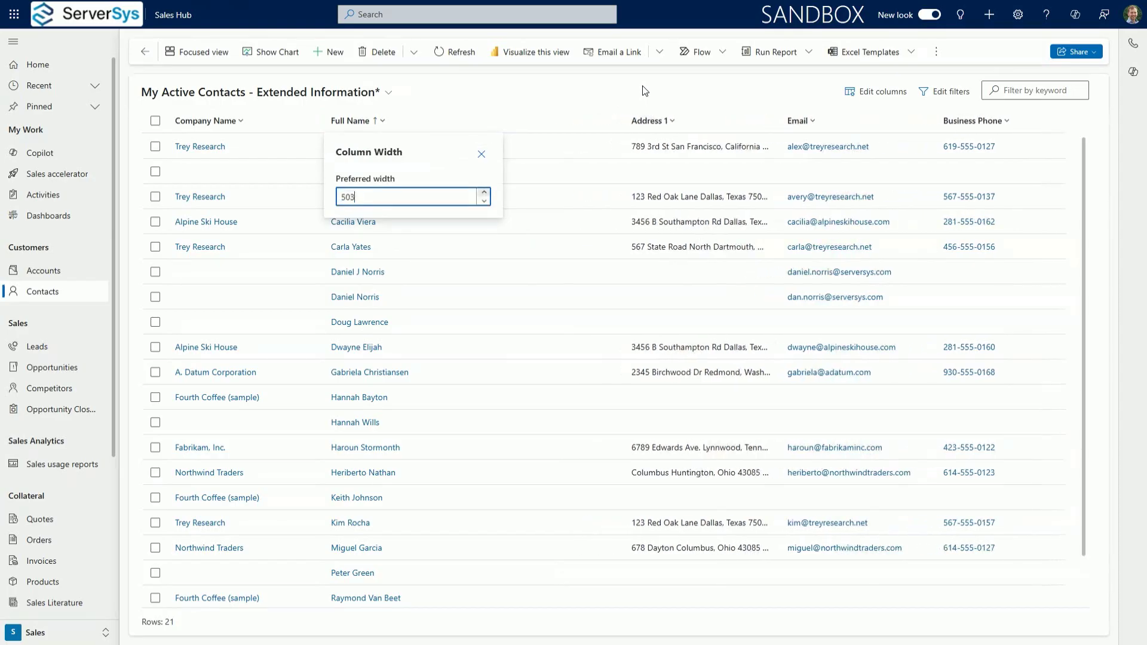
key(Page_Down)
key(Page_Down)
key(Page_Down)
key(Page_Down)
key(Page_Down)
key(Page_Down)
key(Page_Down)
key(Page_Down)
key(Page_Down)
key(Page_Down)
key(Page_Down)
key(Page_Down)
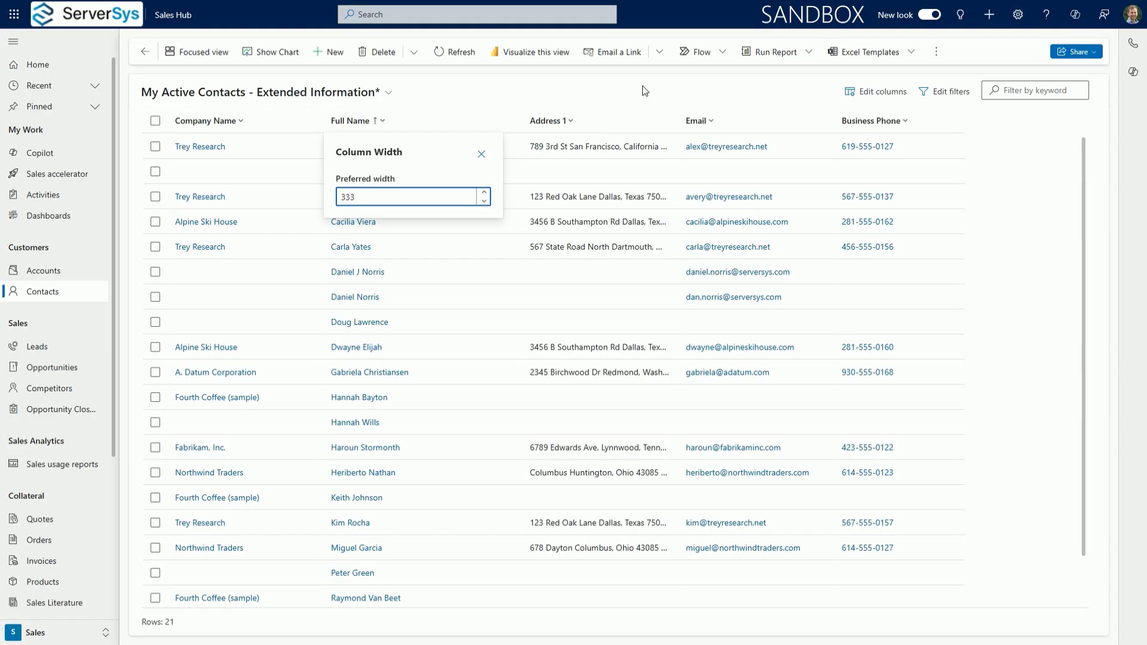
key(Escape)
click(387, 93)
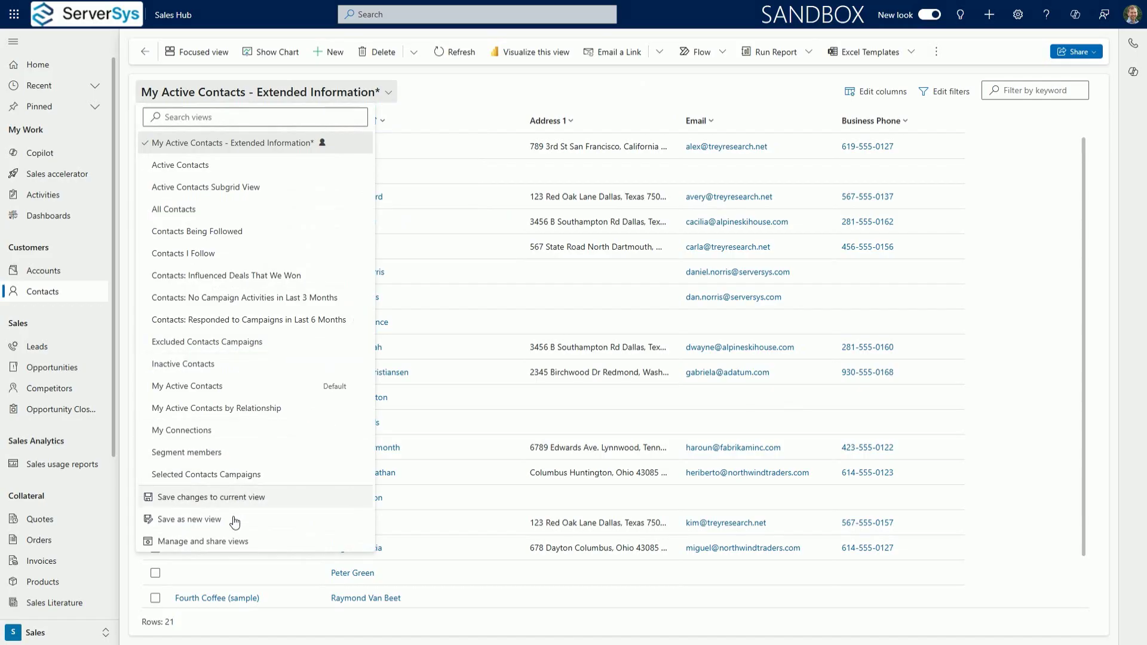
click(99, 272)
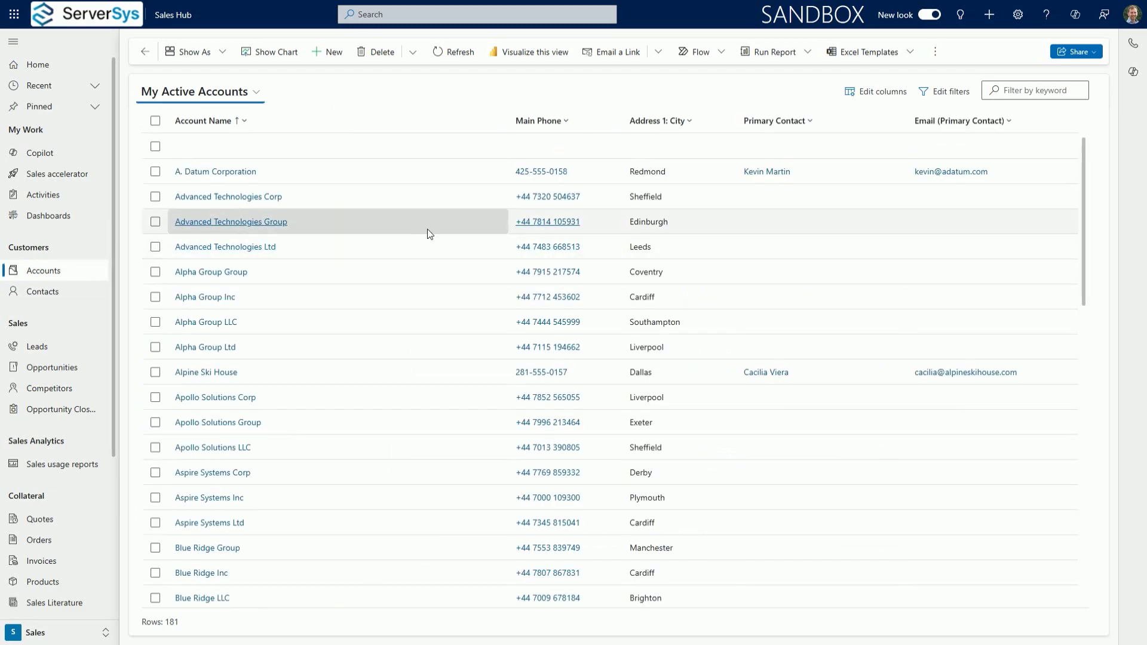
scroll(428, 228, down, 5)
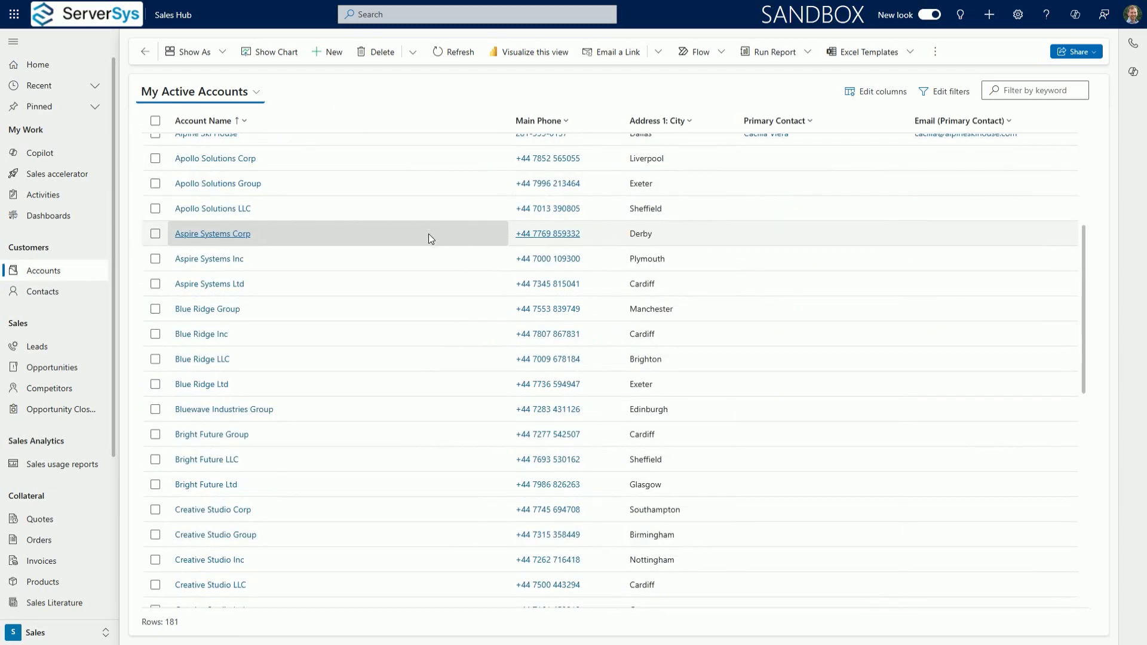
scroll(429, 233, down, 6)
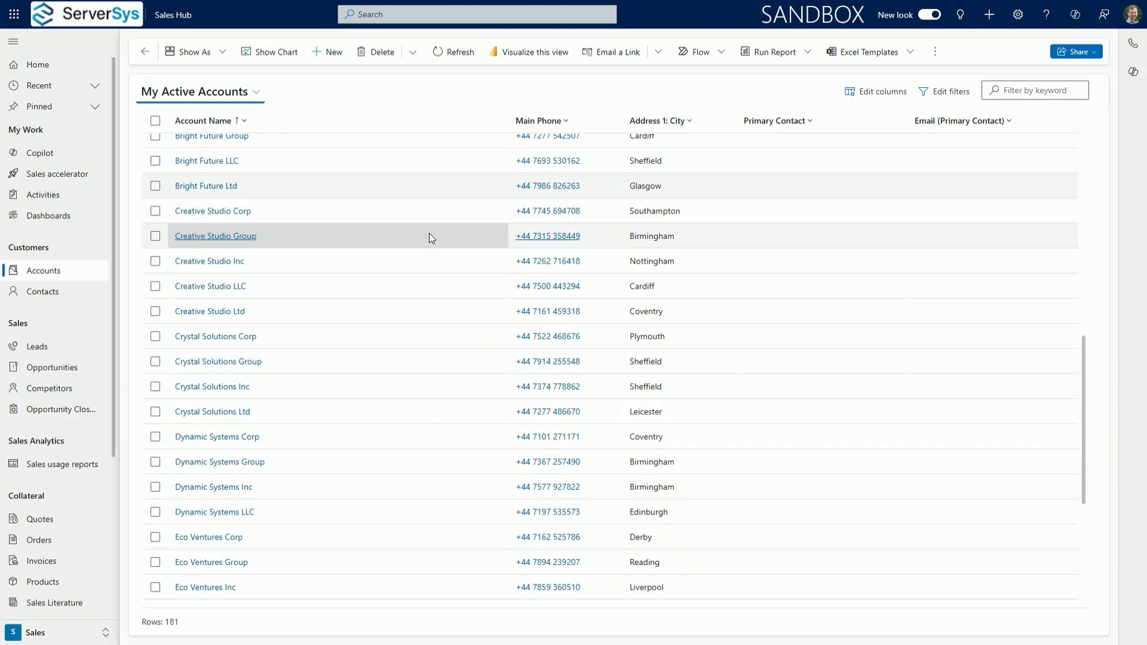
scroll(429, 234, down, 5)
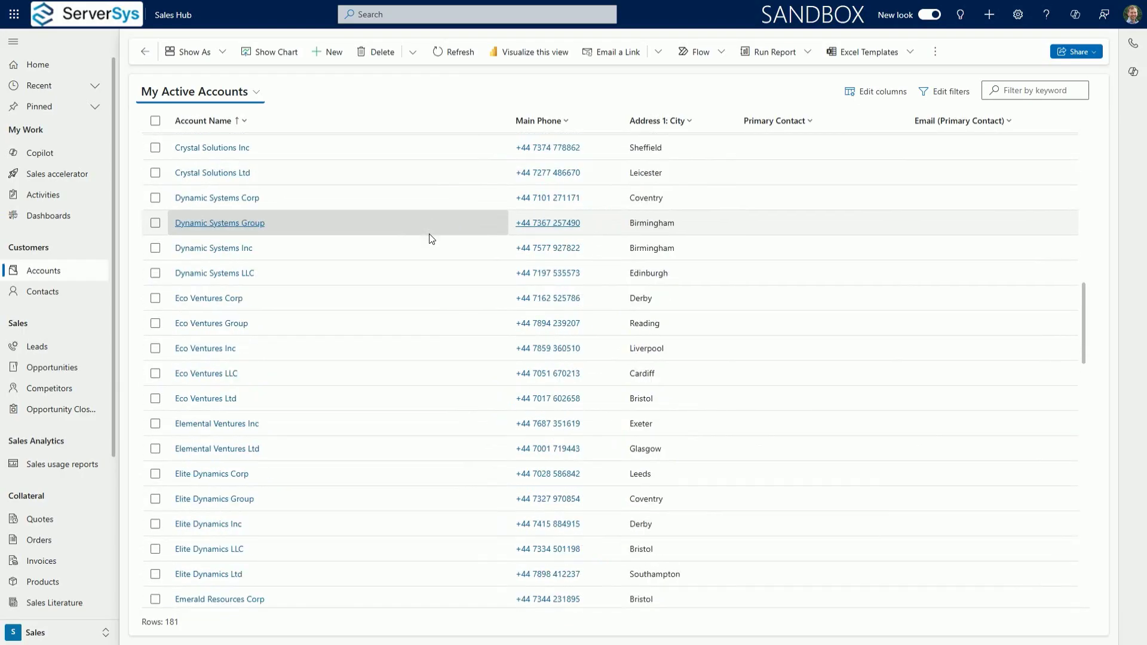
scroll(430, 238, down, 8)
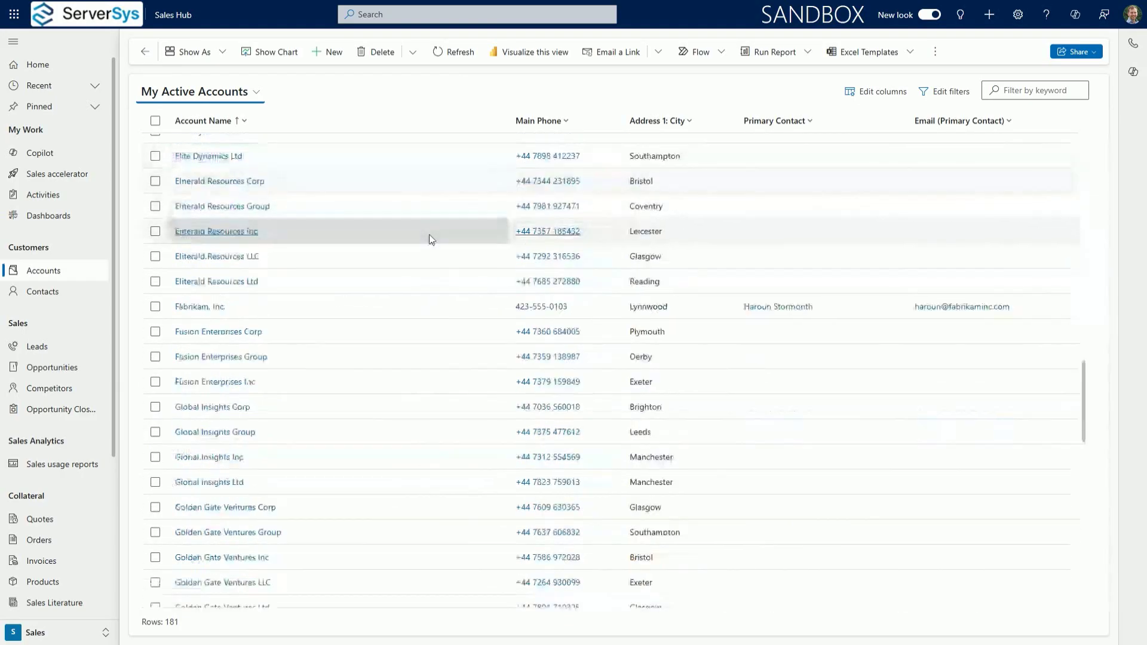
scroll(431, 239, down, 7)
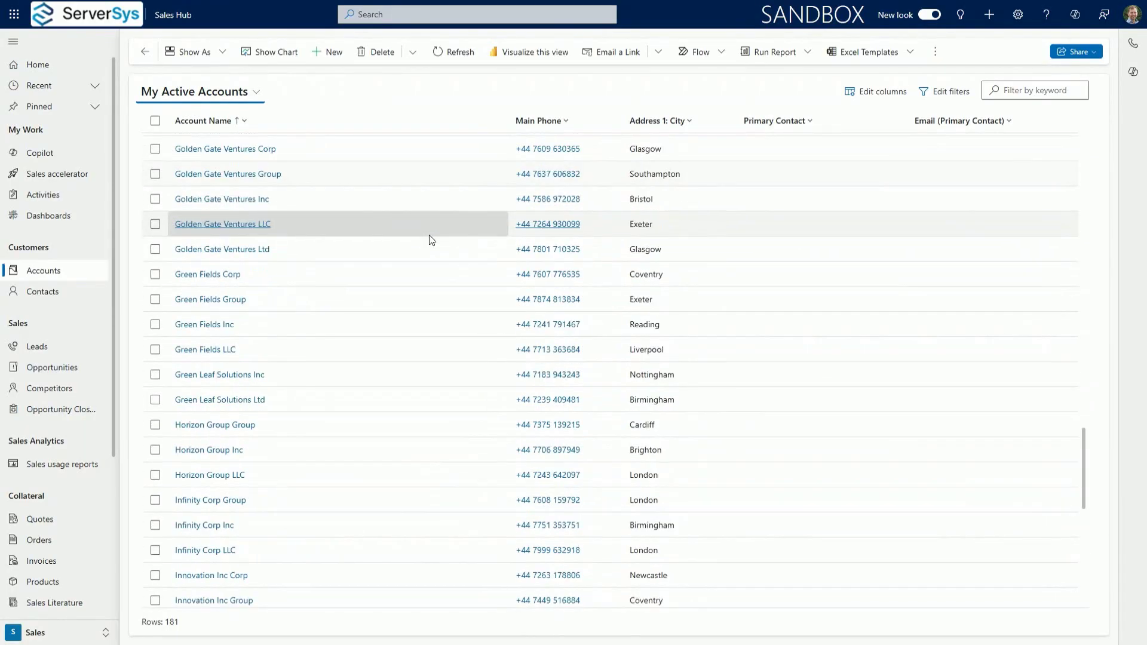
scroll(429, 238, down, 5)
scroll(429, 239, down, 6)
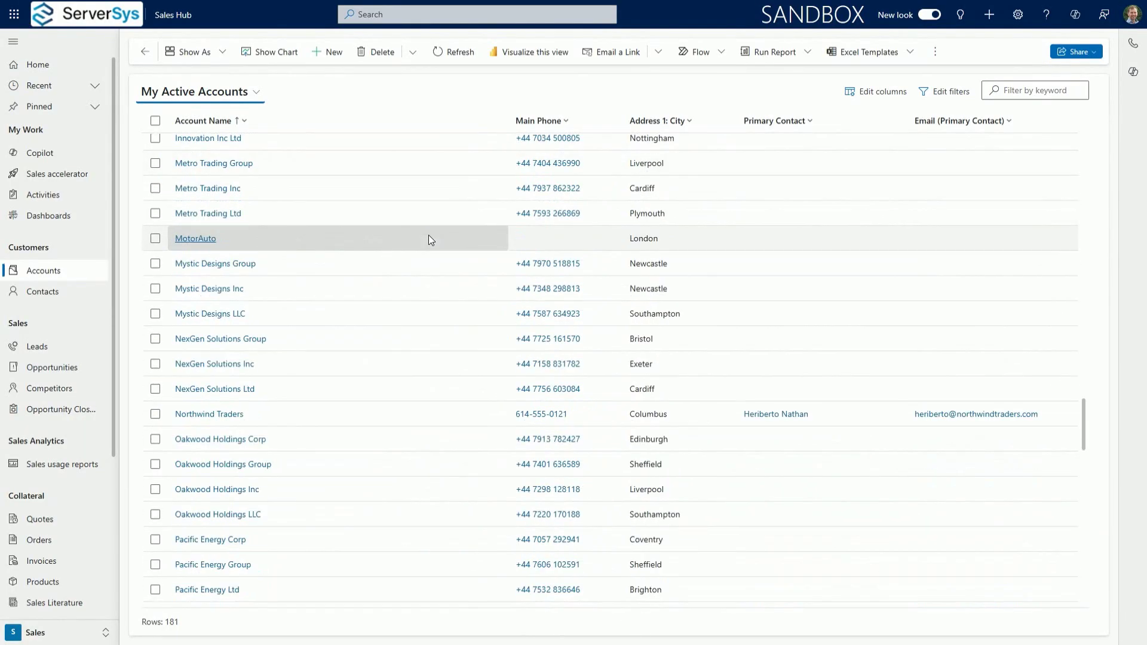
scroll(428, 234, down, 2)
scroll(428, 238, down, 3)
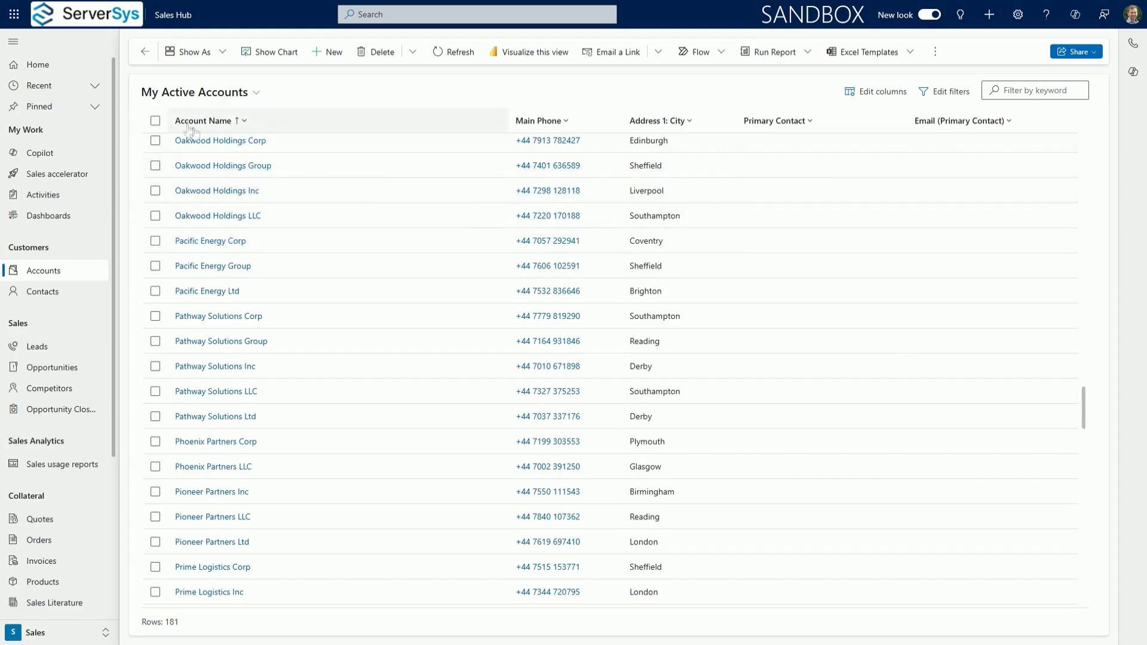
click(155, 122)
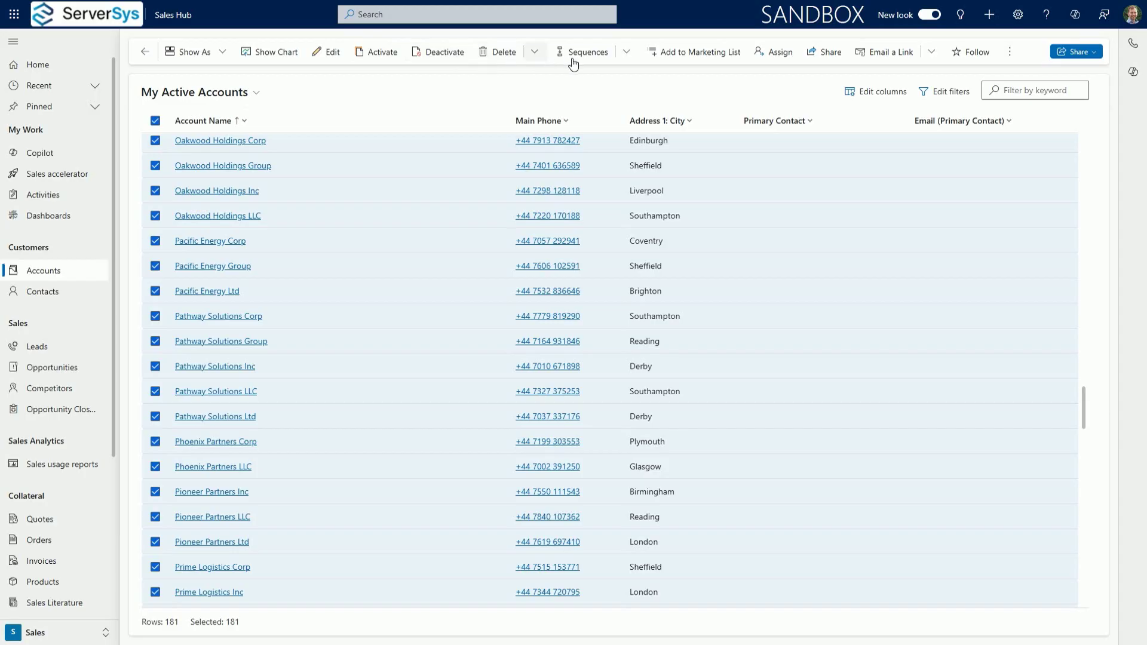
click(155, 122)
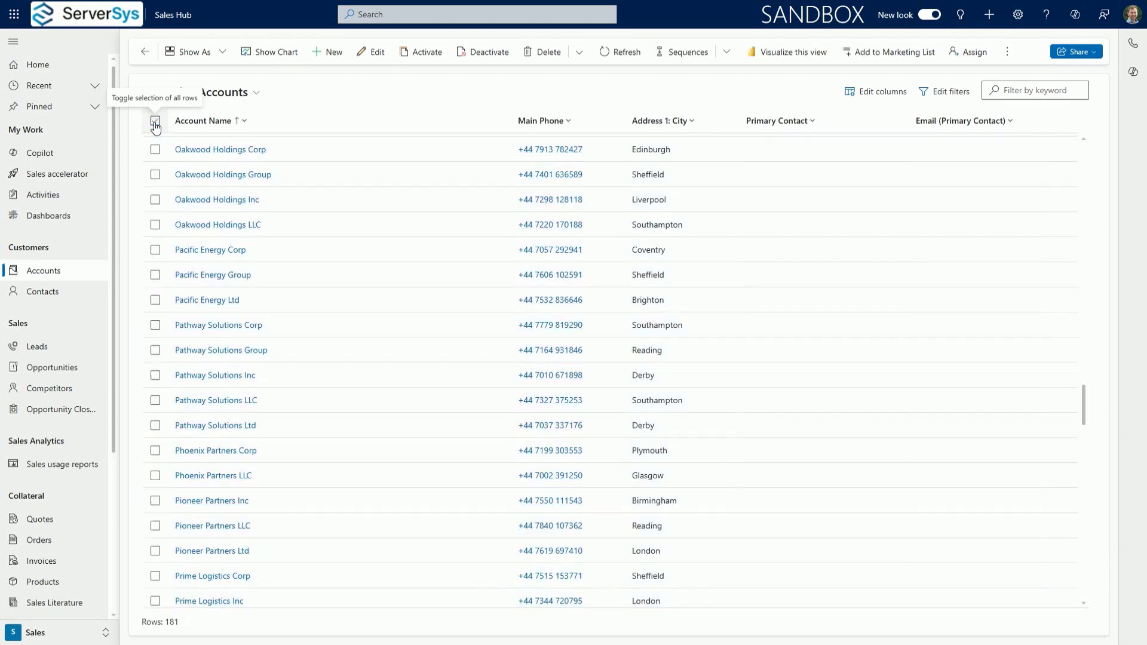
click(685, 122)
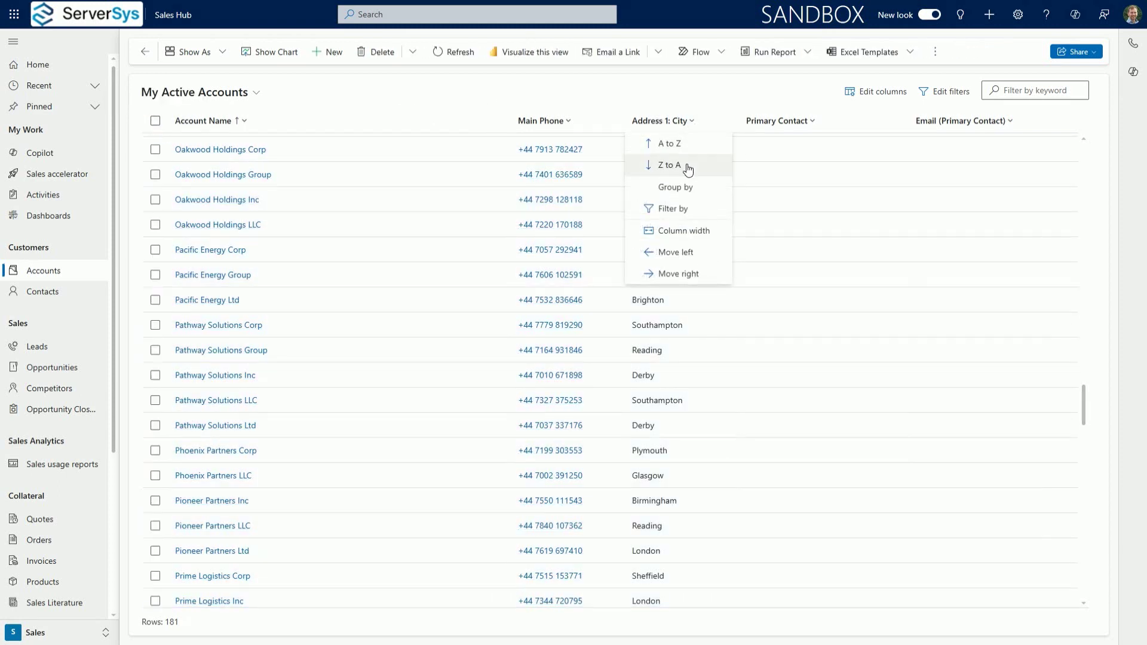
click(685, 187)
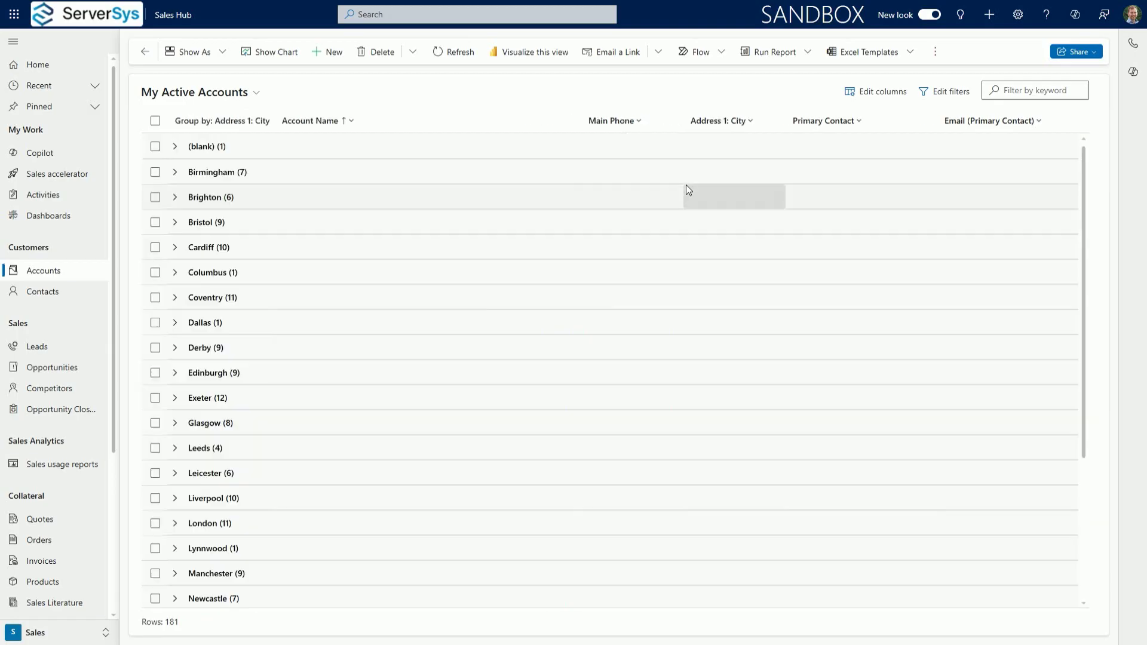
click(176, 175)
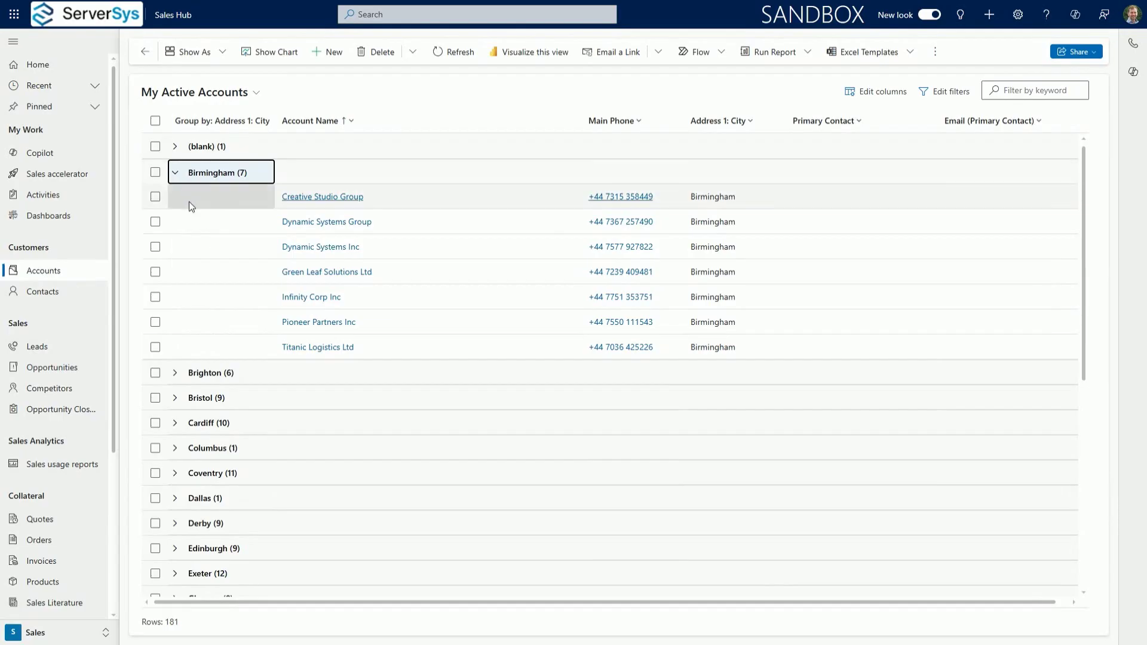
click(176, 374)
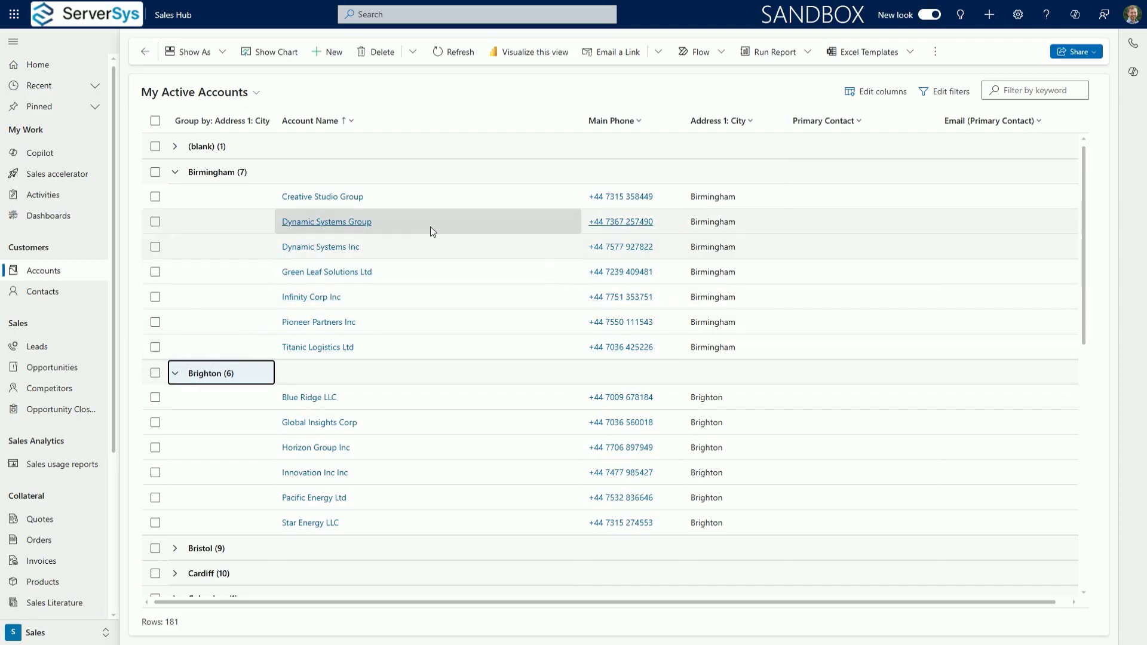
click(750, 121)
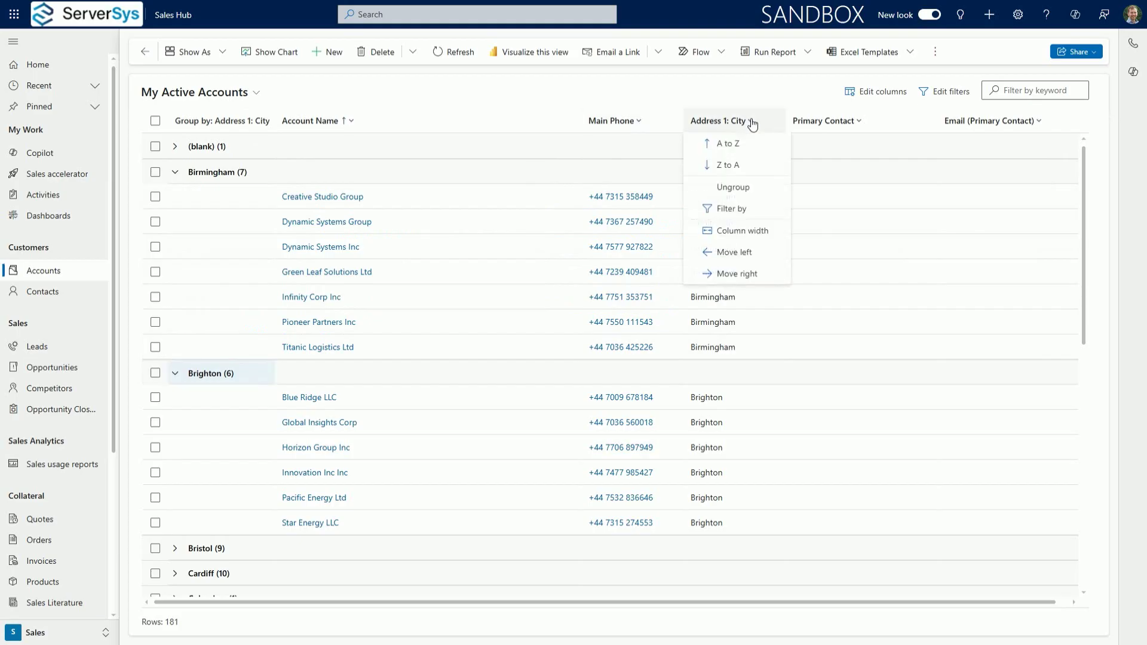
click(733, 188)
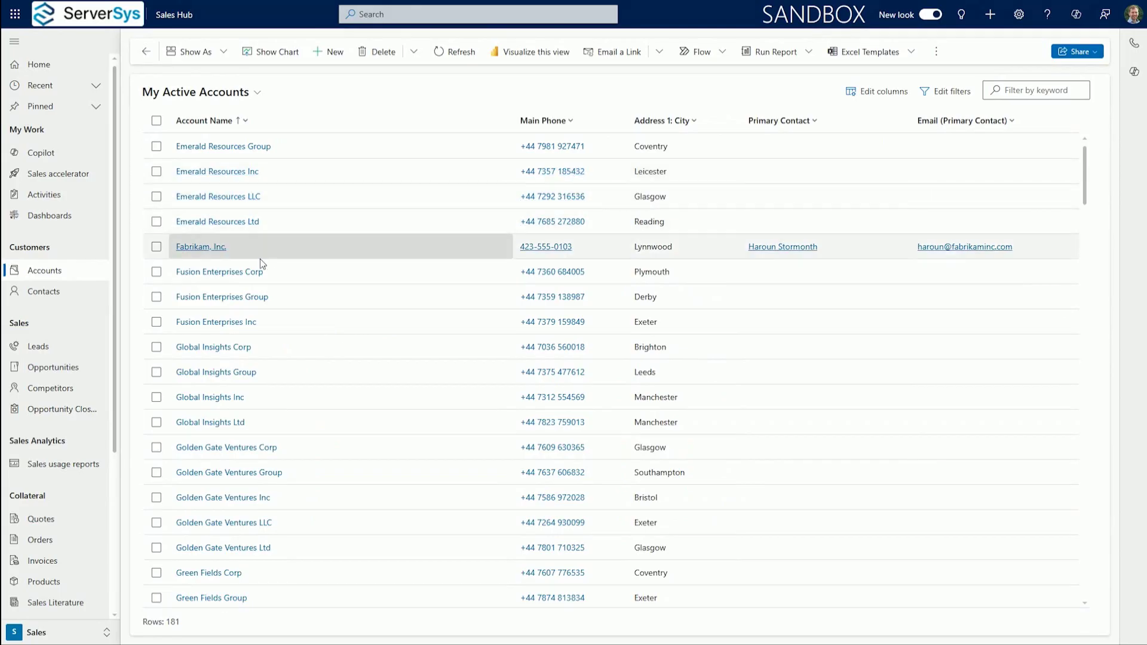
In My Open Opportunities, add a Sum total of 42500 under the Est. revenue column.
click(88, 370)
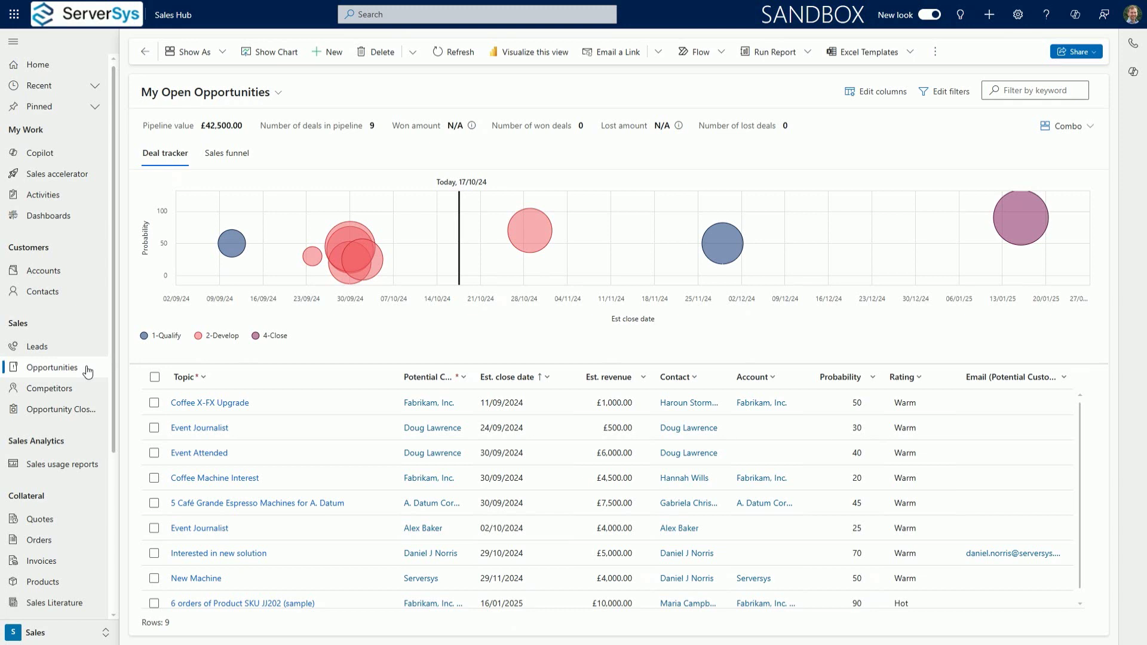
click(646, 381)
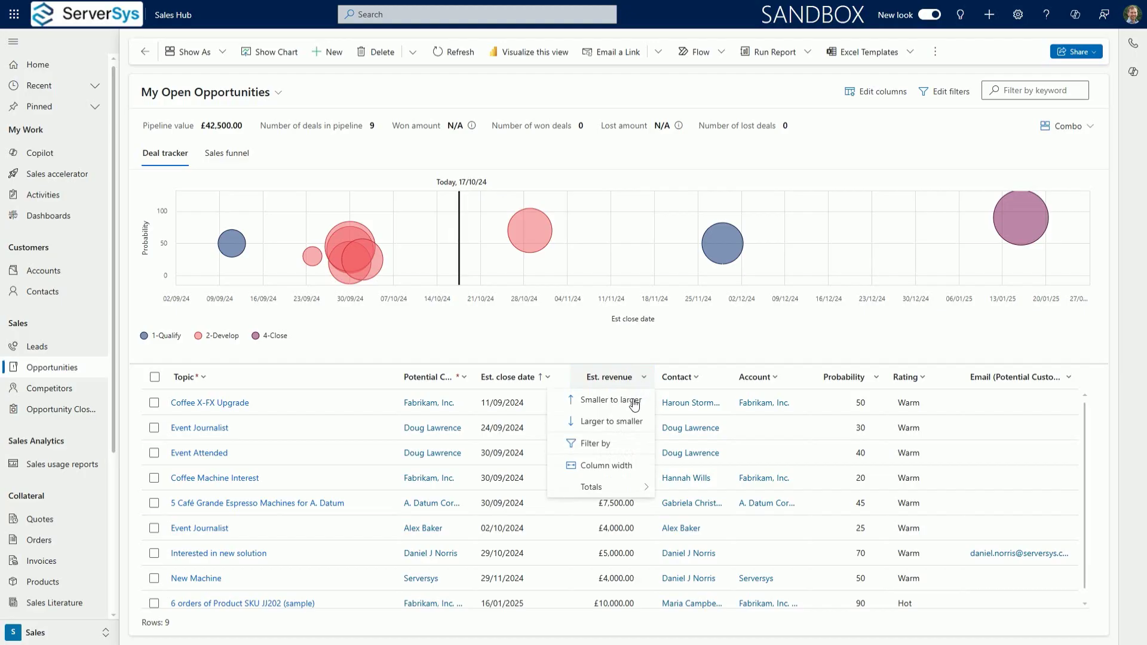
mouse_move(629, 488)
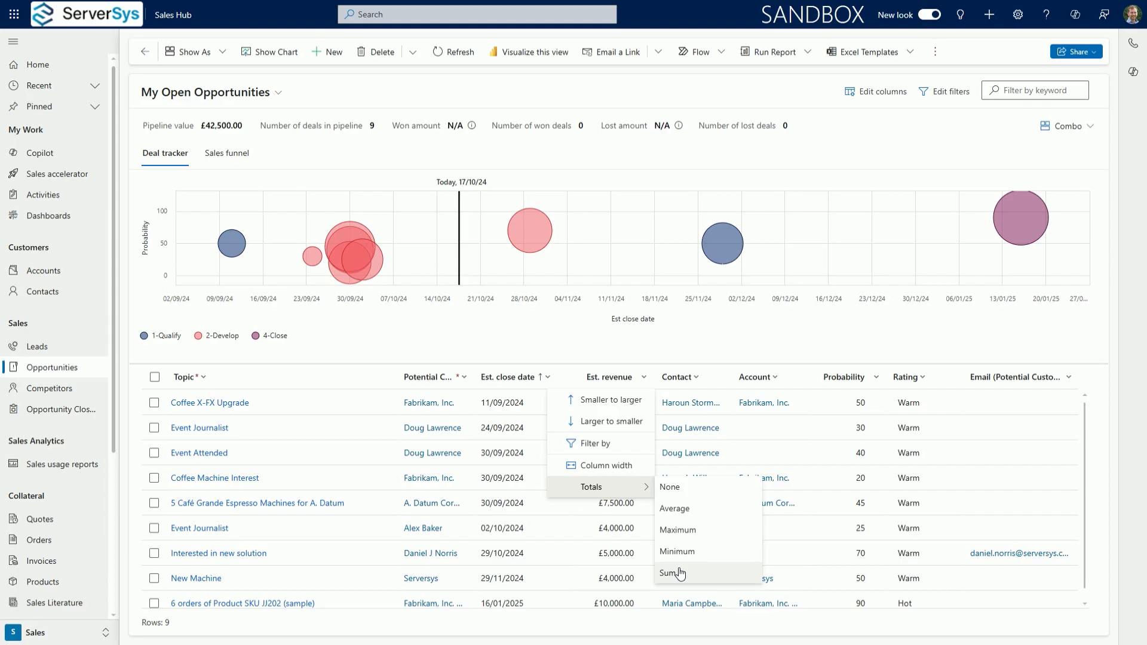
click(680, 573)
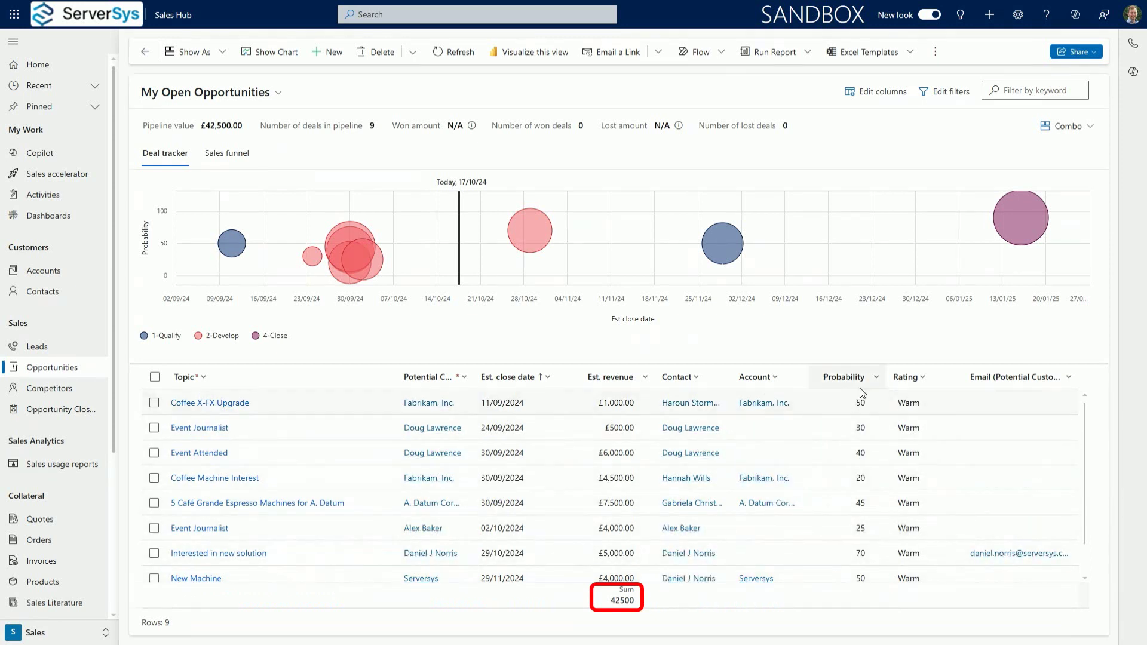
Bring up the Totals options for the Probability column to add an Average total of 46.
click(873, 378)
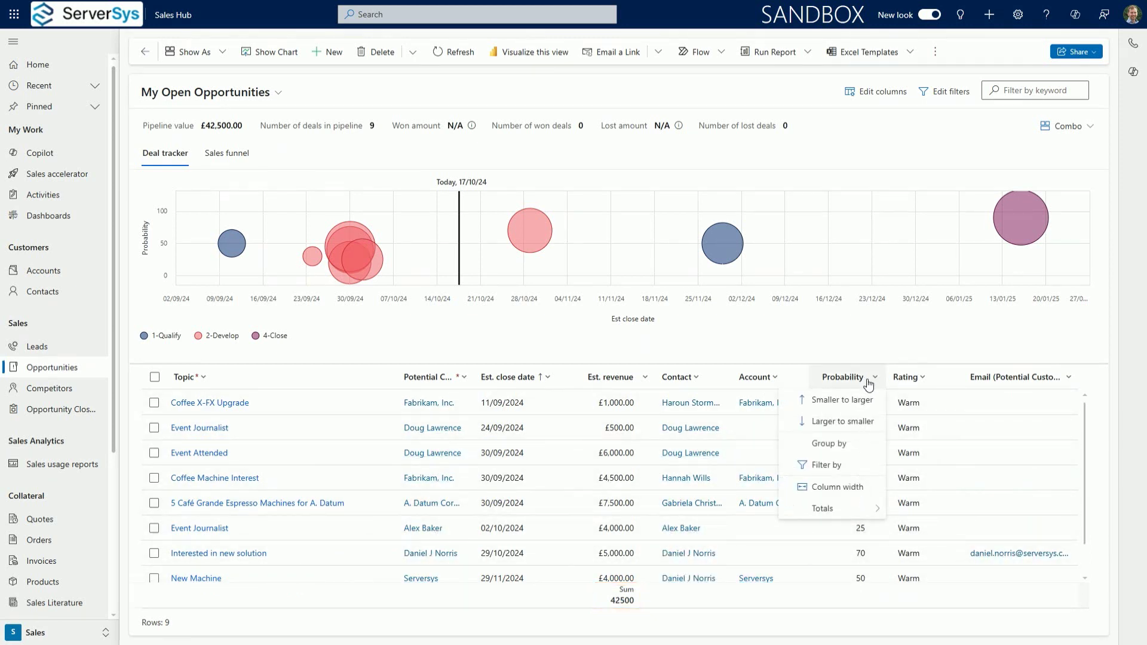
mouse_move(849, 508)
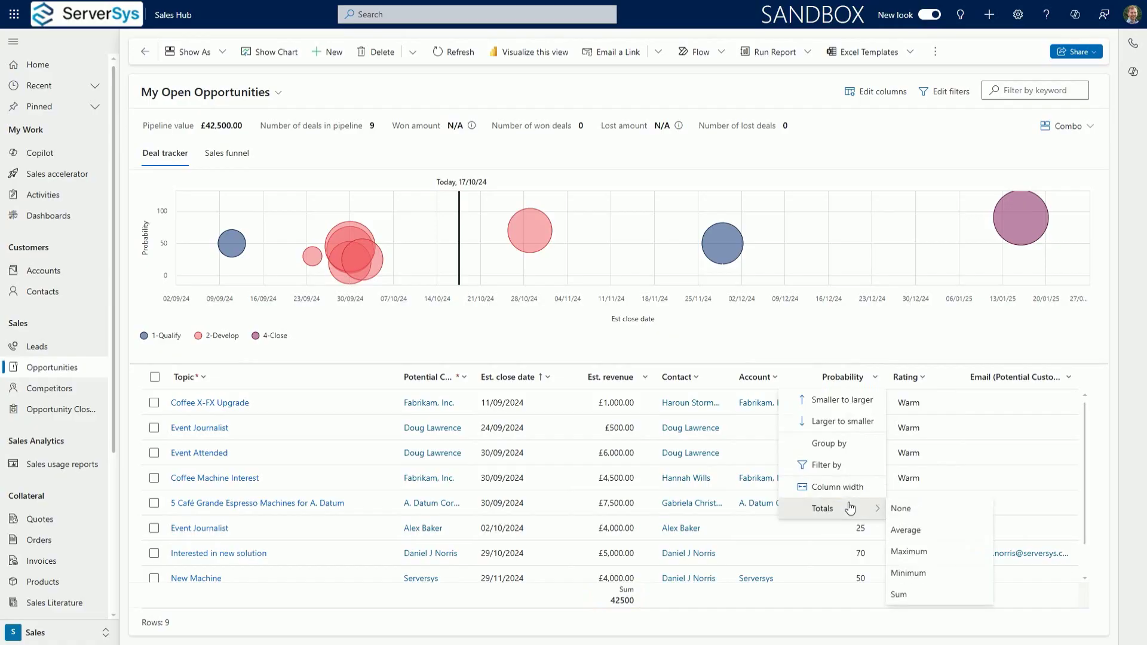